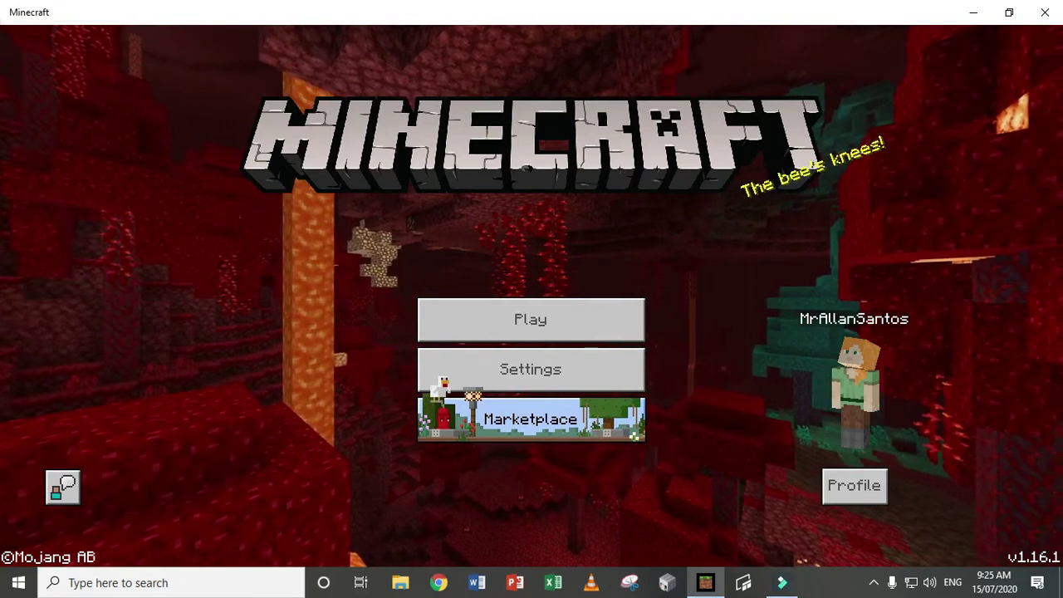
Try to join the friend's My World from Minecraft's joinable friends list and dismiss the connection notice
{"action": "left_click", "coordinate": [530, 318]}
{"action": "left_click", "coordinate": [514, 91]}
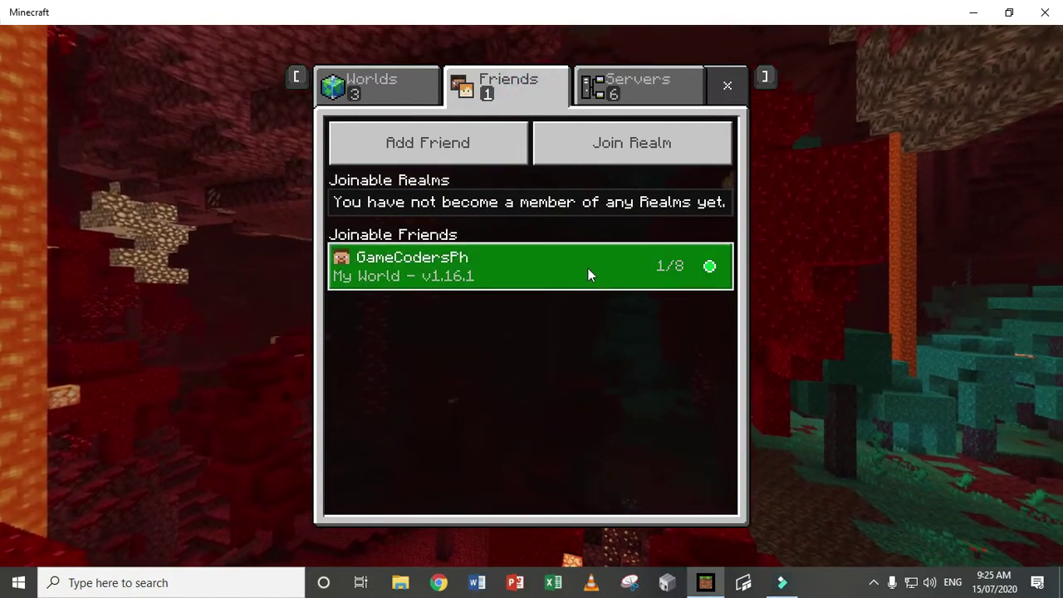
{"action": "left_click", "coordinate": [588, 276]}
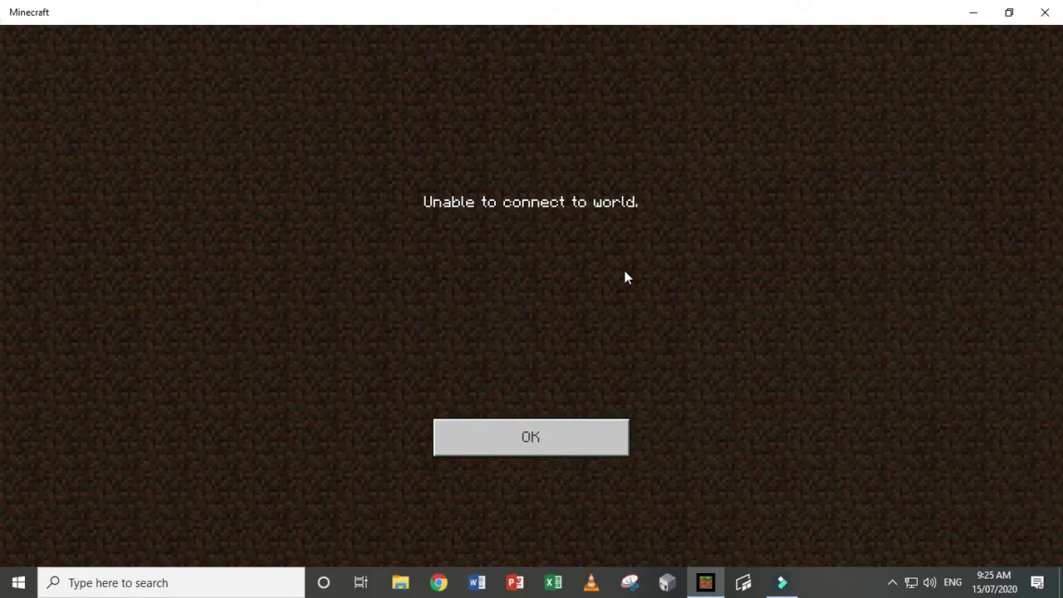
{"action": "left_click", "coordinate": [615, 453]}
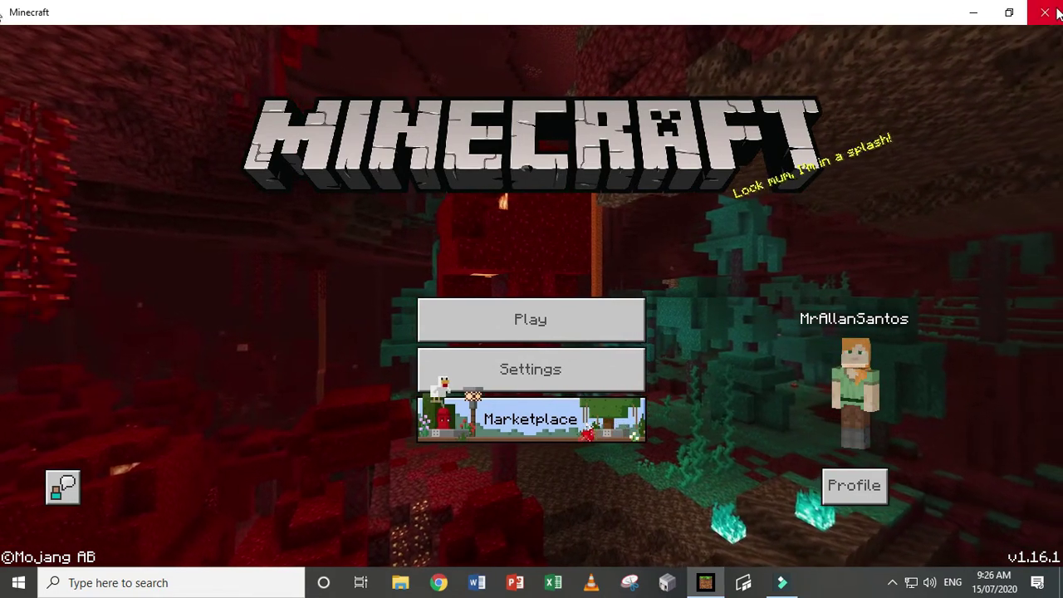
Close Minecraft and return to the desktop
{"action": "left_click", "coordinate": [977, 15]}
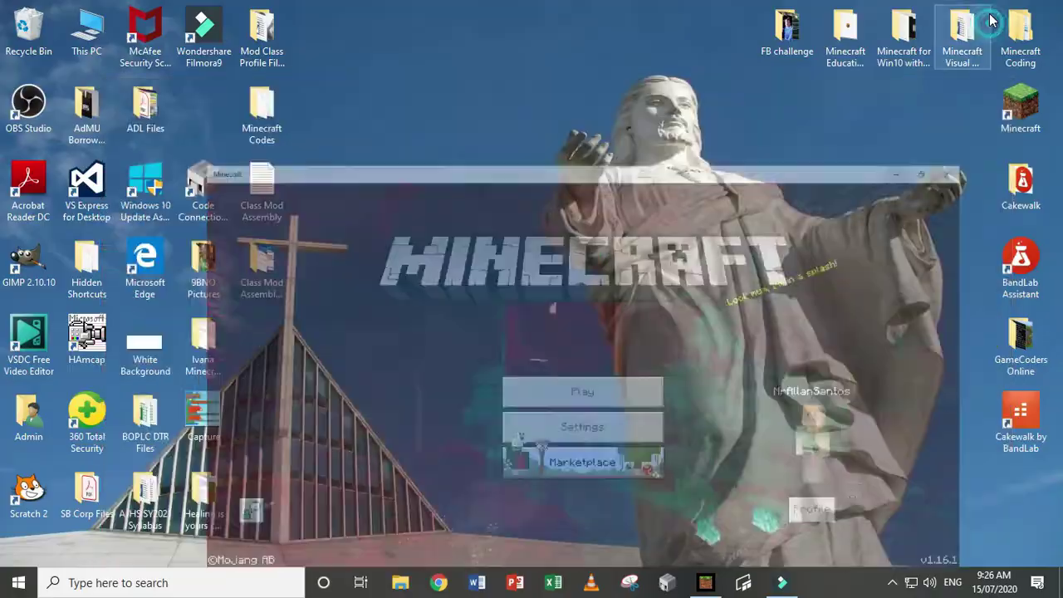
{"action": "left_click", "coordinate": [704, 582]}
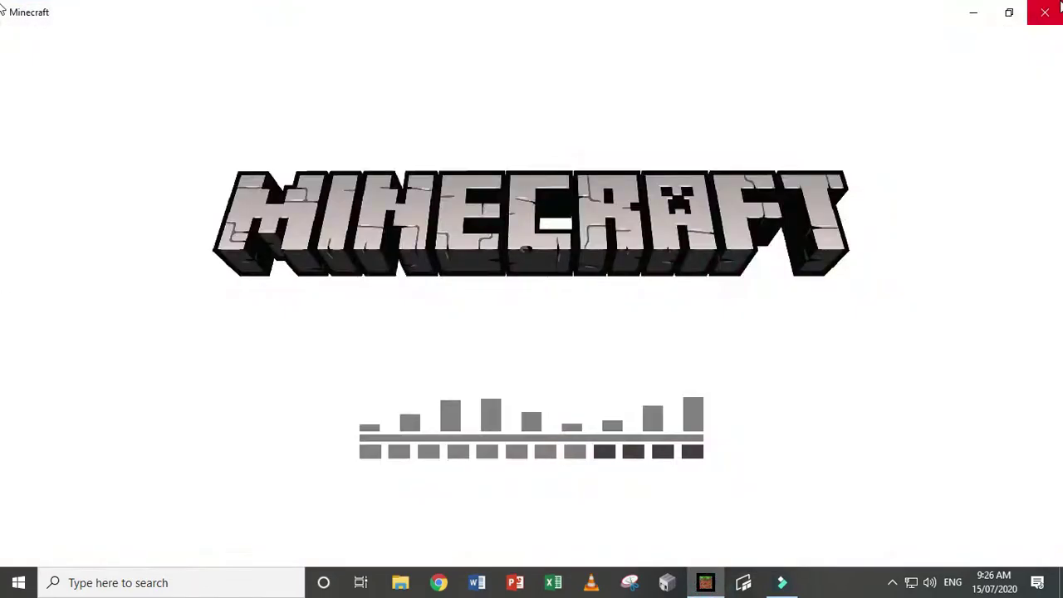
{"action": "left_click", "coordinate": [1058, 7]}
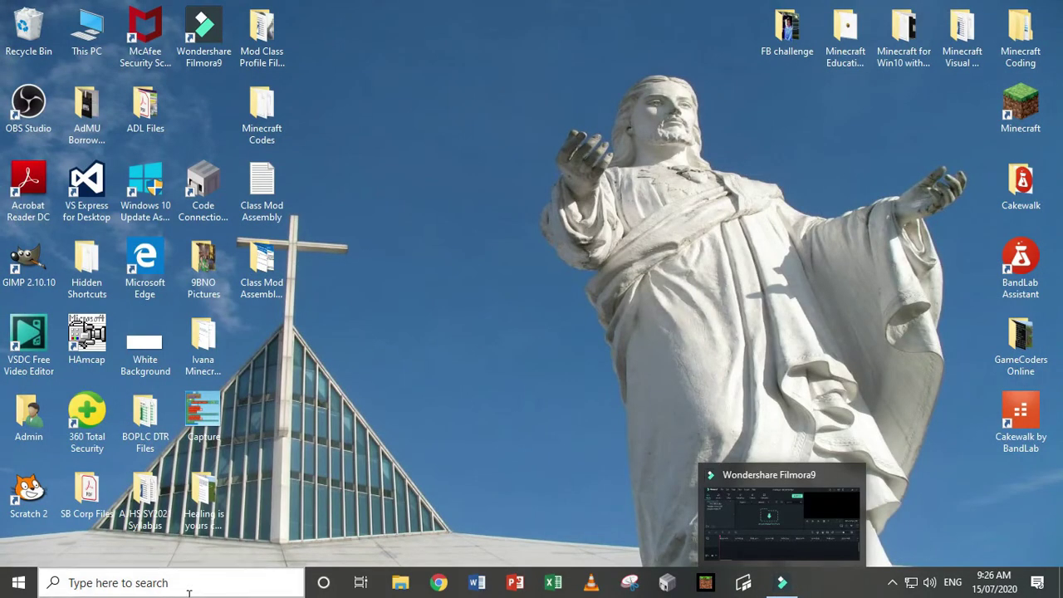
Search Windows for xbox and open the Xbox networking system settings
{"action": "left_click", "coordinate": [188, 582]}
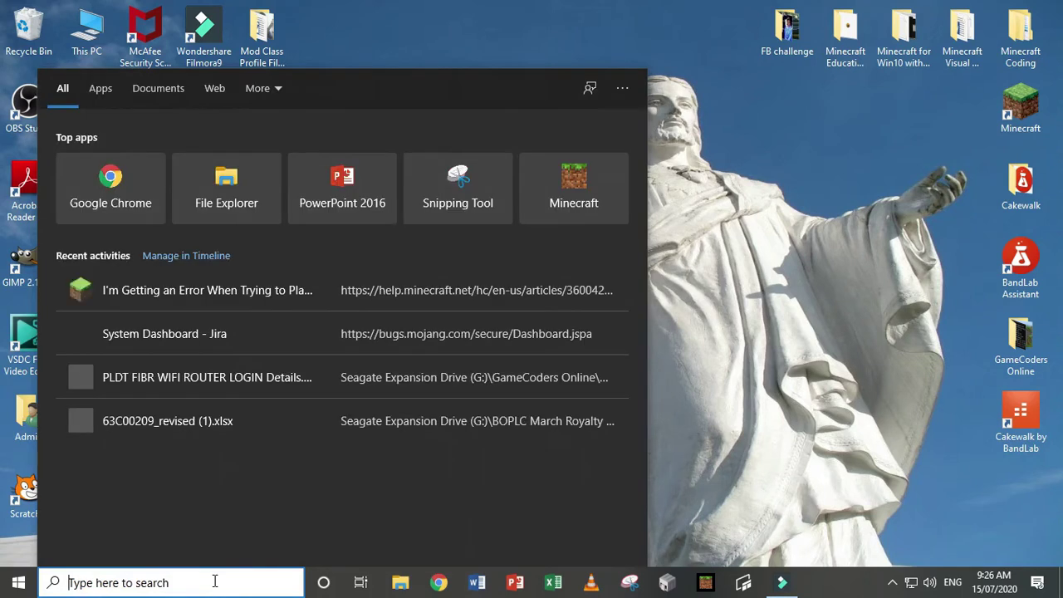
{"action": "type", "text": "xbox"}
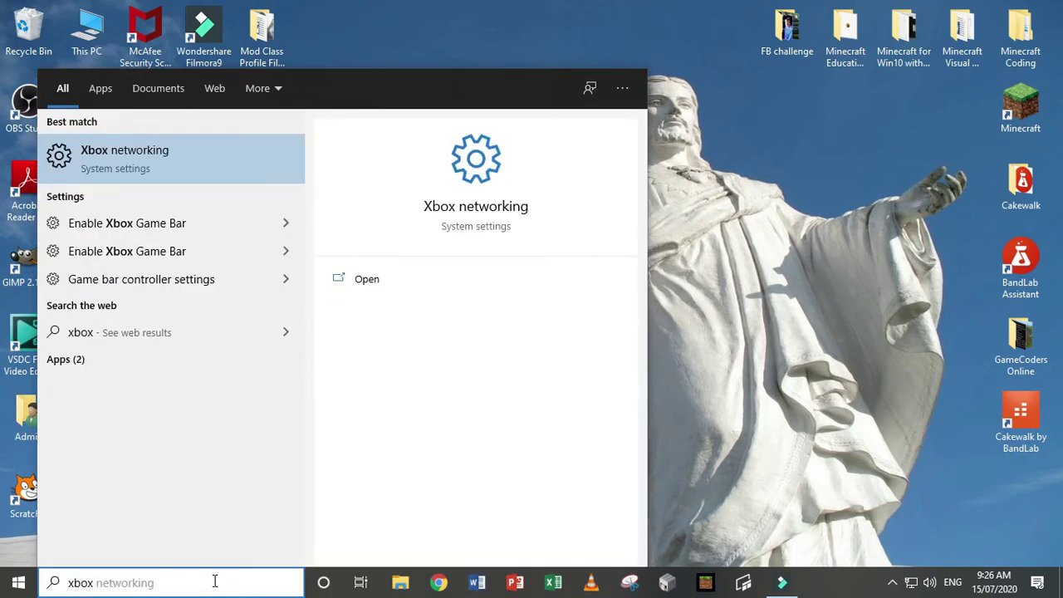
{"action": "key", "text": "Tab"}
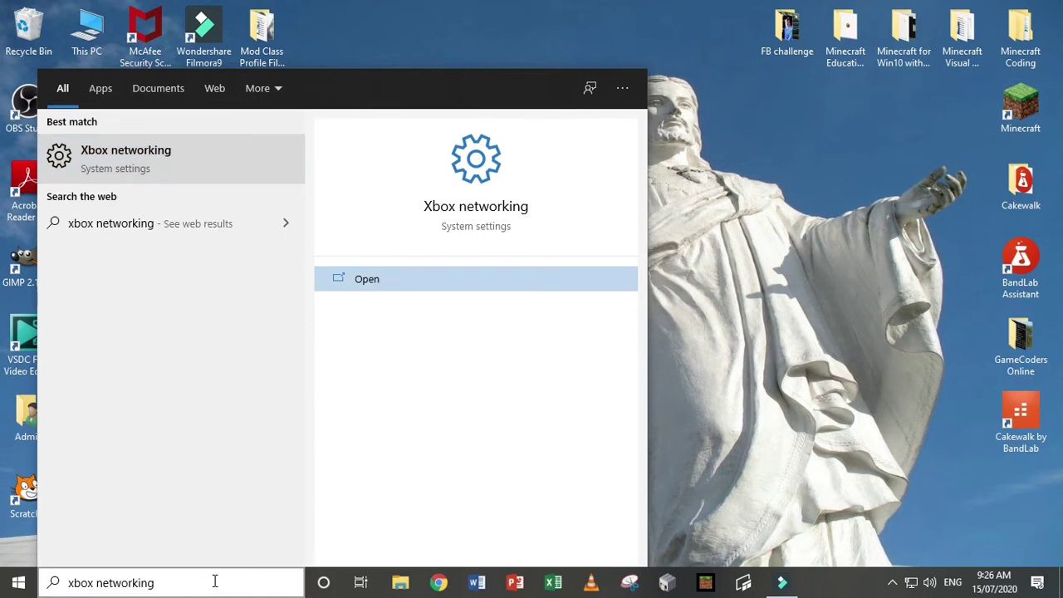
{"action": "left_click", "coordinate": [221, 144]}
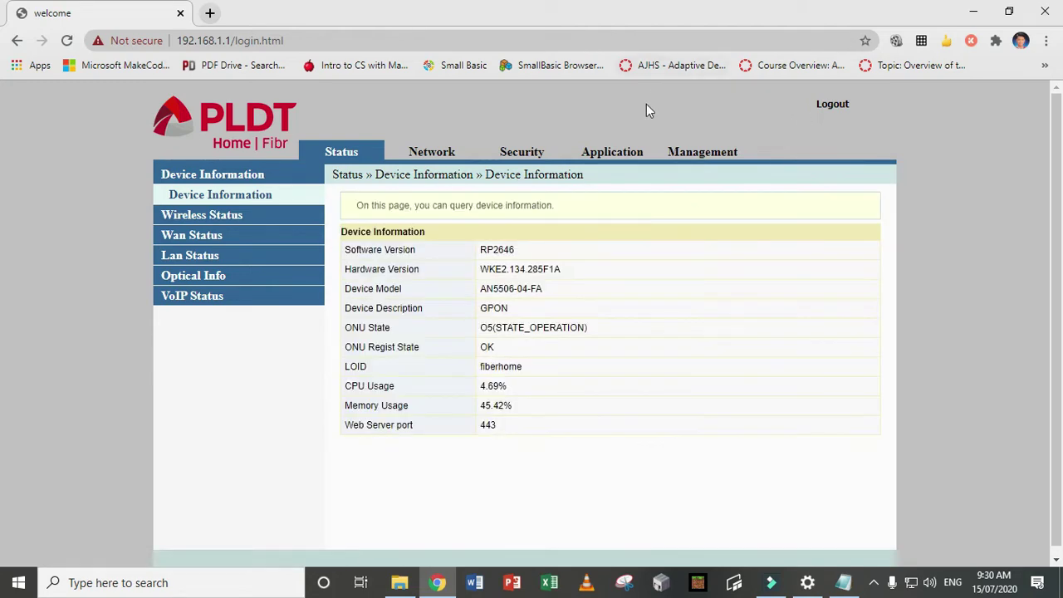
Set UPnP to Enable in the router's application settings and apply it
{"action": "left_click", "coordinate": [624, 157]}
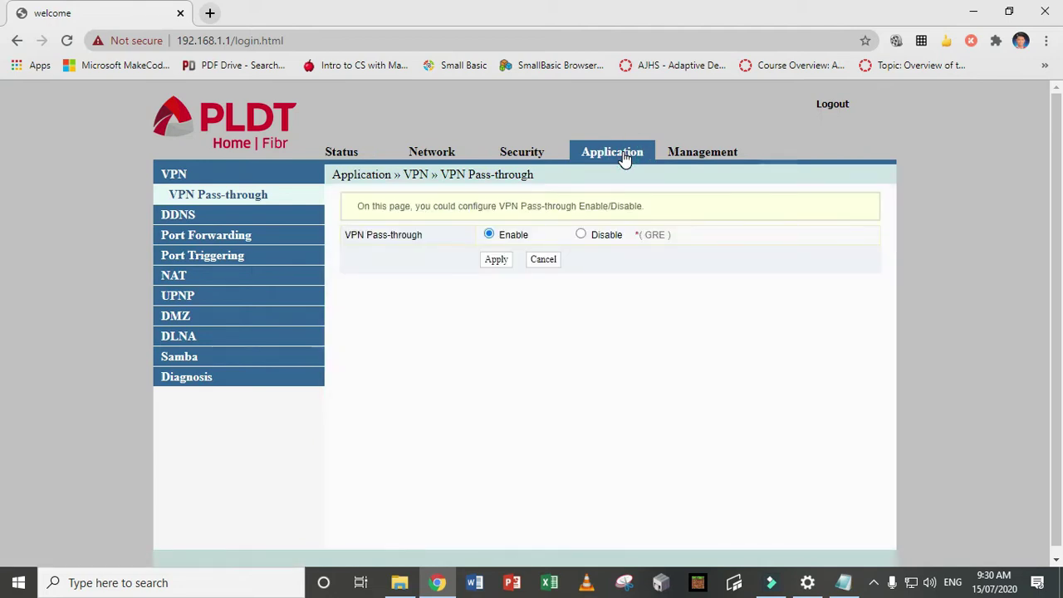
{"action": "left_click", "coordinate": [188, 297]}
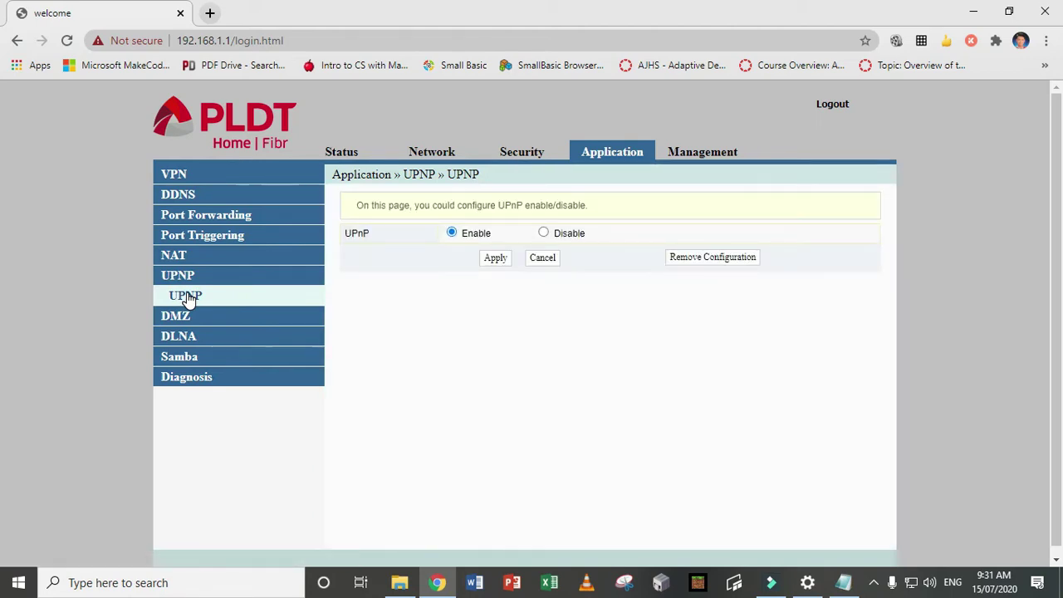
{"action": "left_click", "coordinate": [543, 233]}
{"action": "left_click", "coordinate": [452, 235]}
{"action": "left_click", "coordinate": [495, 258]}
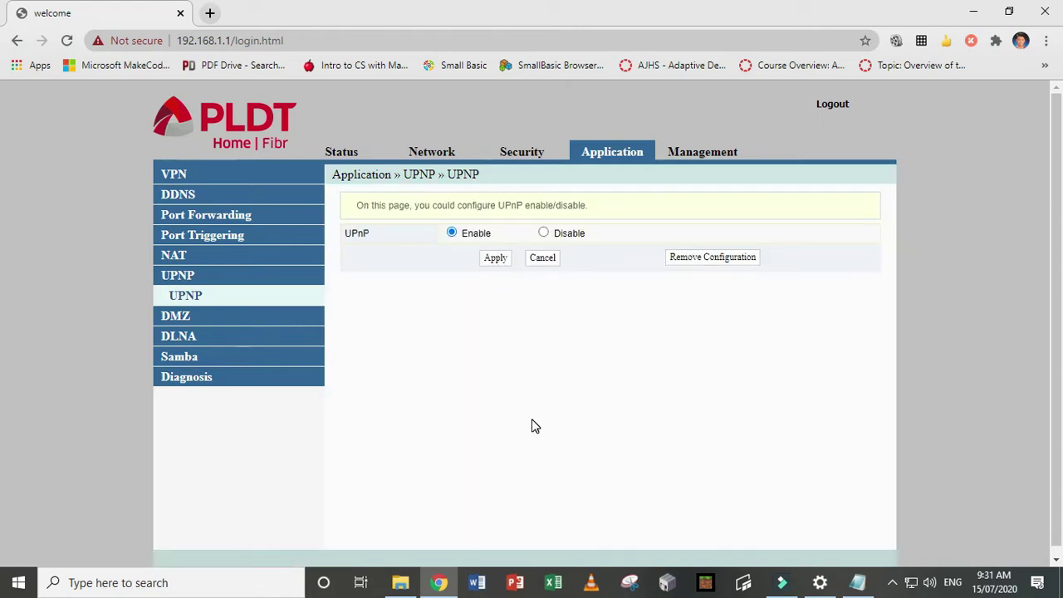
Set DMZ to Enable in the router's application settings and clear the DMZ host IP
{"action": "left_click", "coordinate": [267, 319]}
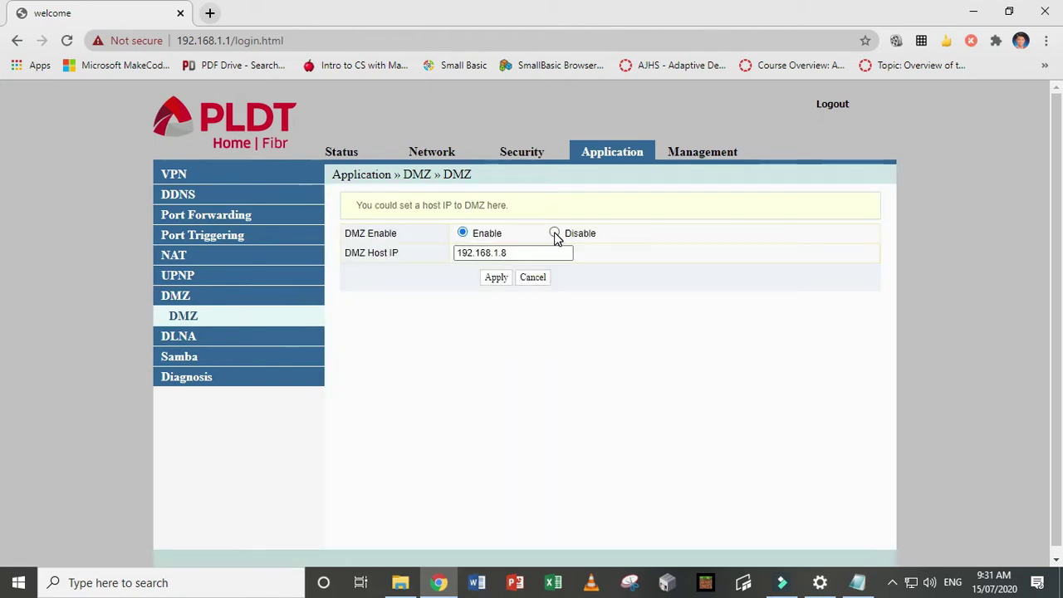
{"action": "left_click", "coordinate": [555, 234]}
{"action": "left_click", "coordinate": [463, 235]}
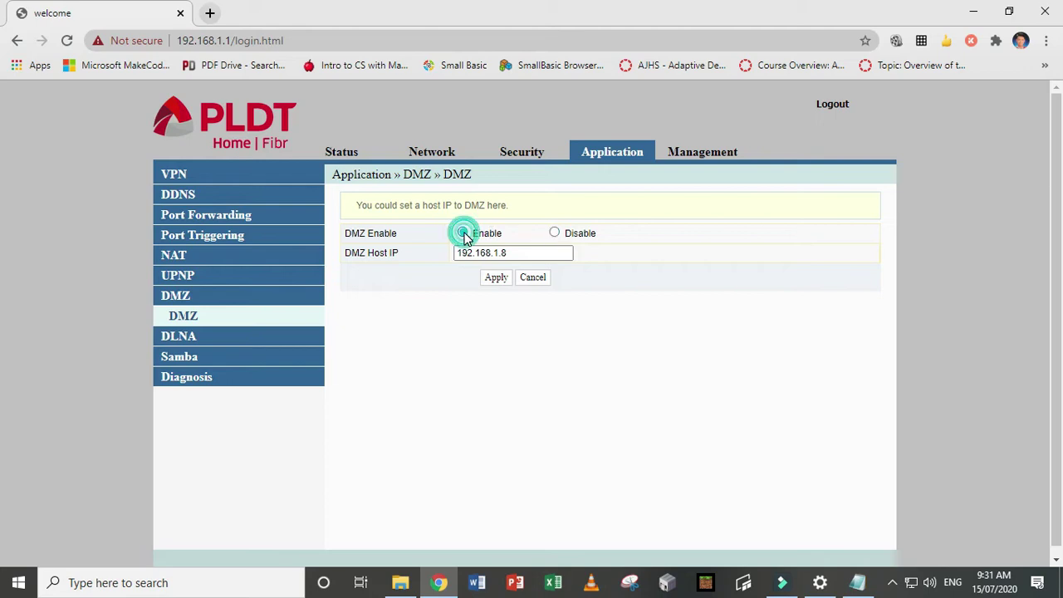
{"action": "left_click", "coordinate": [508, 253]}
{"action": "left_click_drag", "start_coordinate": [508, 253], "coordinate": [420, 251]}
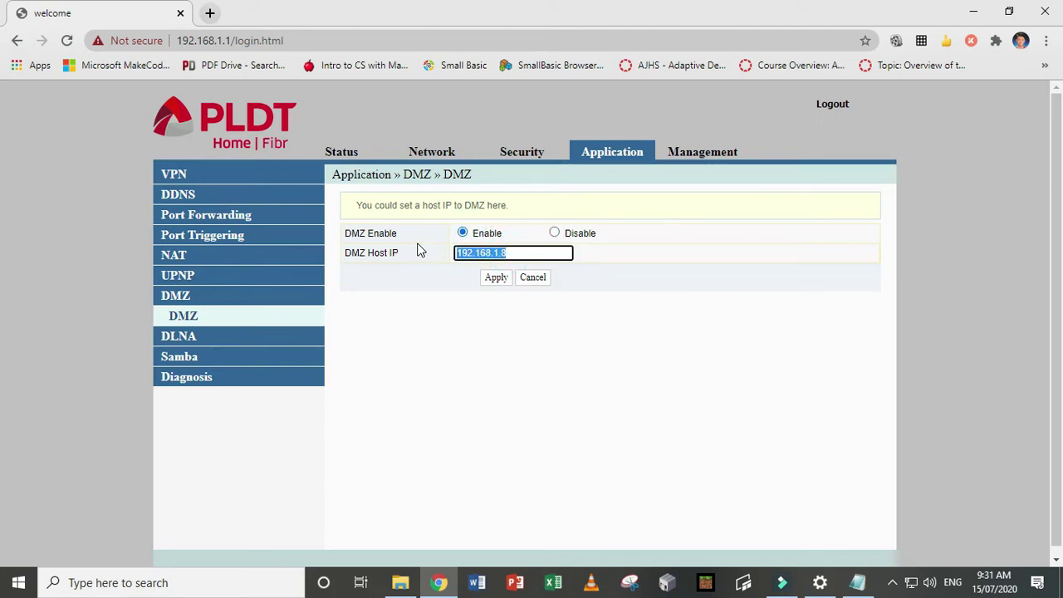
{"action": "key", "text": "BackSpace"}
{"action": "left_click", "coordinate": [706, 383]}
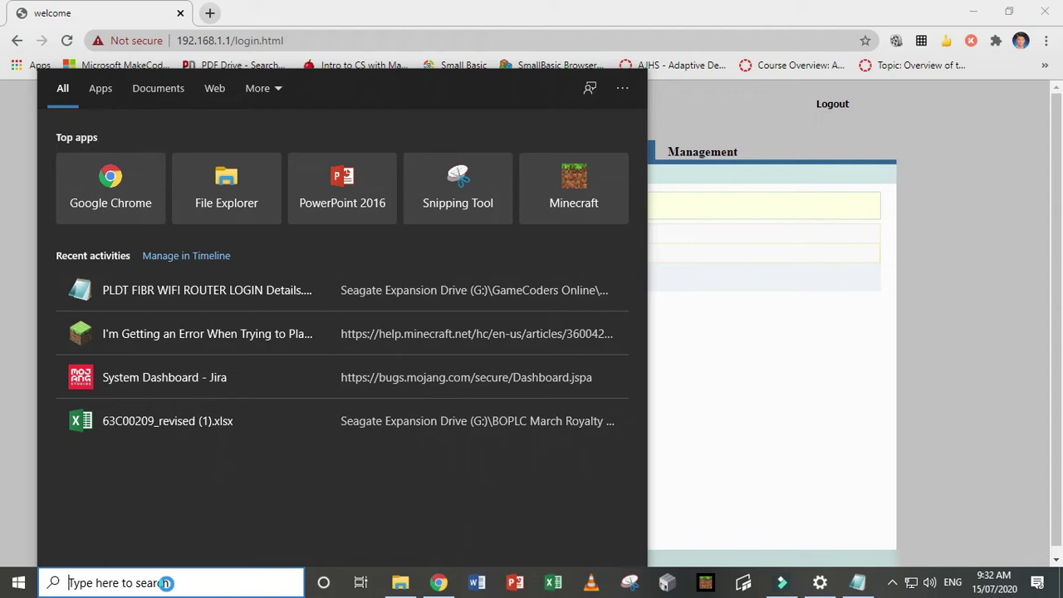
Open the Windows Command Prompt and run ipconfig to list the computer's network addresses
{"action": "type", "text": "cmd"}
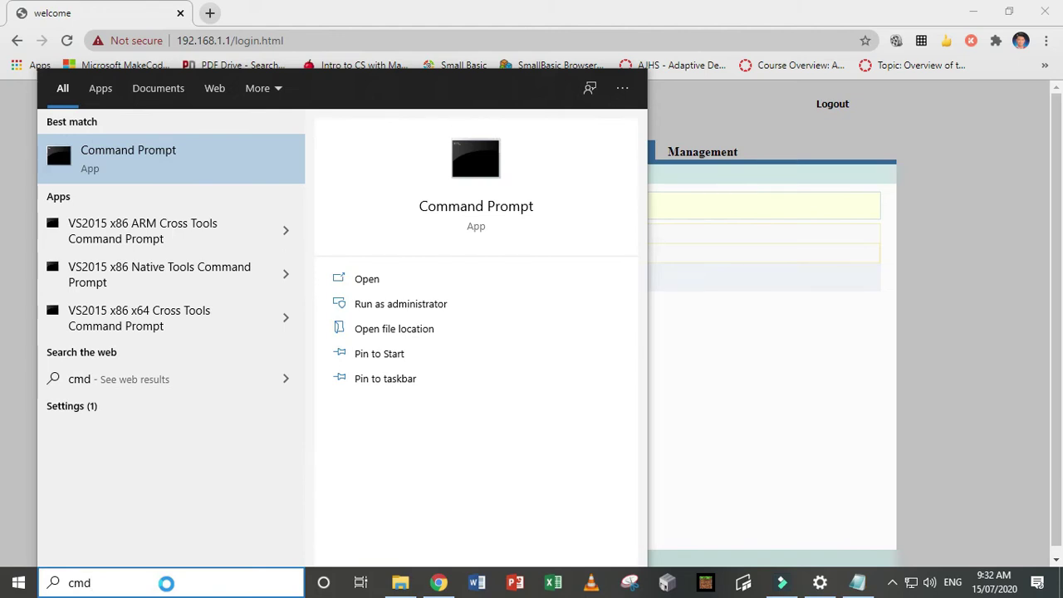
{"action": "key", "text": "Return"}
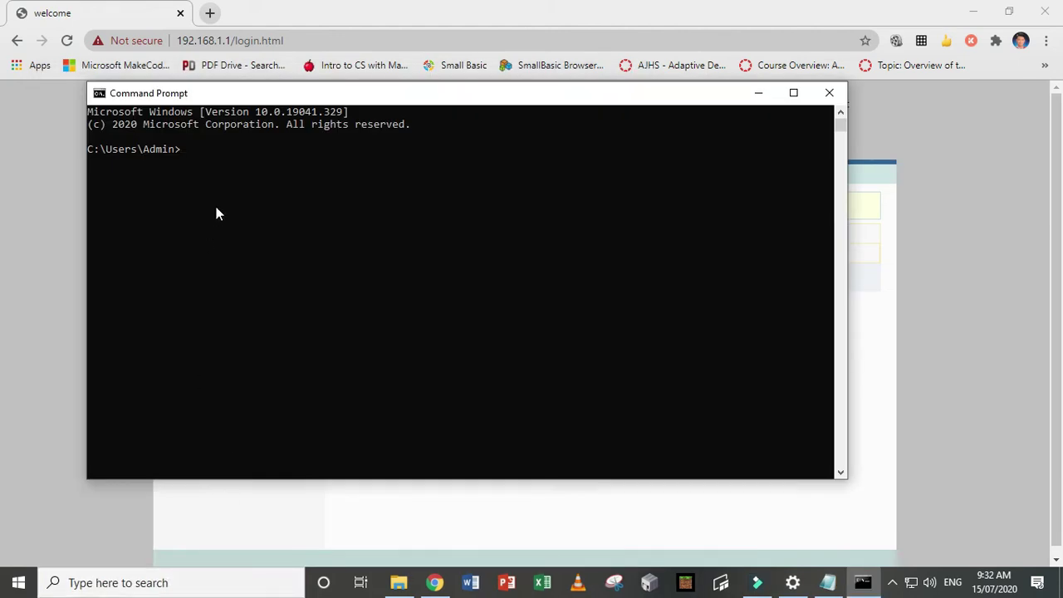
{"action": "left_click", "coordinate": [226, 185]}
{"action": "type", "text": "ipconfig"}
{"action": "key", "text": "Return"}
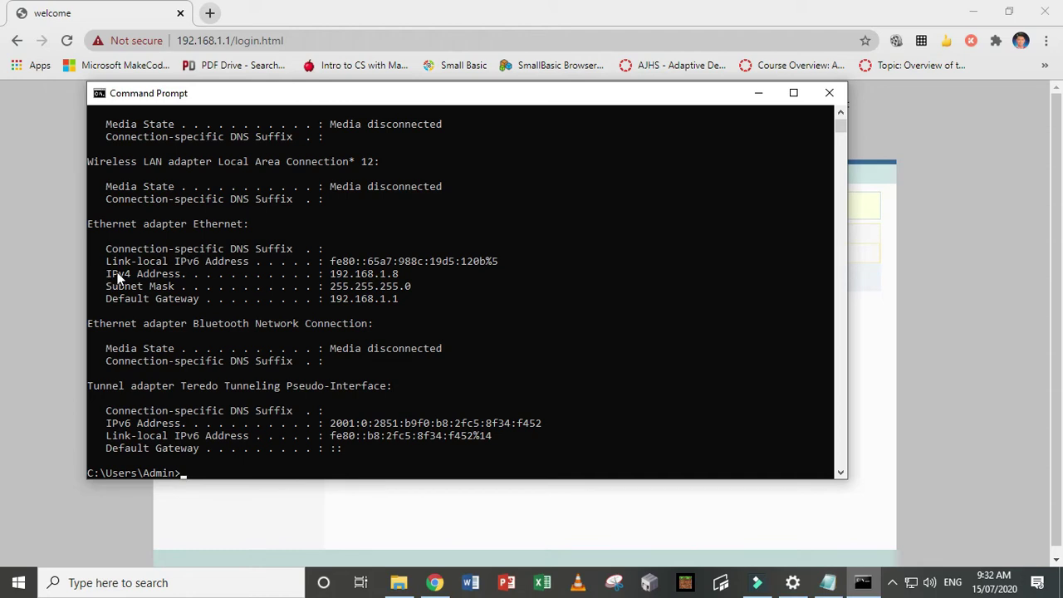
Copy the Ethernet adapter's IPv4 address from the ipconfig output
{"action": "left_click_drag", "start_coordinate": [331, 274], "coordinate": [395, 279]}
{"action": "key", "text": "cmd+c"}
{"action": "right_click", "coordinate": [394, 273]}
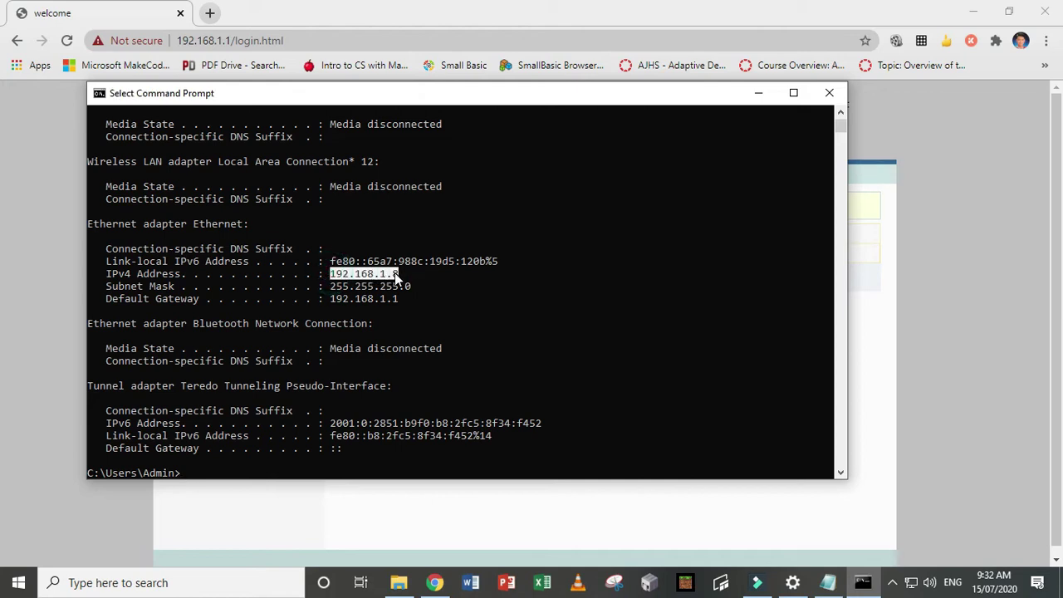
{"action": "right_click", "coordinate": [395, 275]}
Paste 192.168.1.8 as the router's DMZ host IP, apply it, and compare it with the IPv4 address in the Command Prompt
{"action": "left_click", "coordinate": [995, 339]}
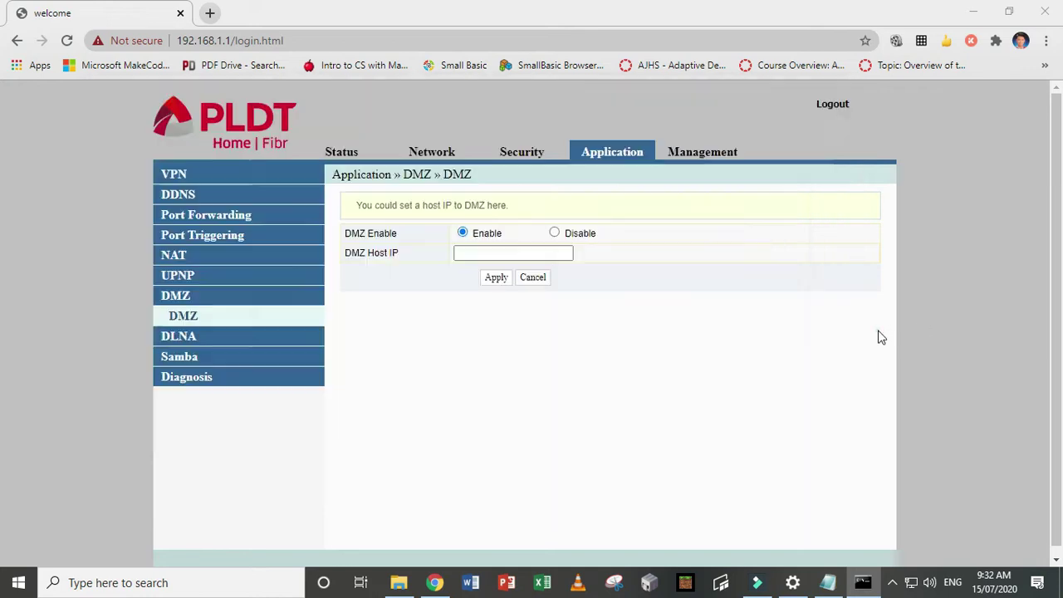
{"action": "left_click", "coordinate": [488, 253]}
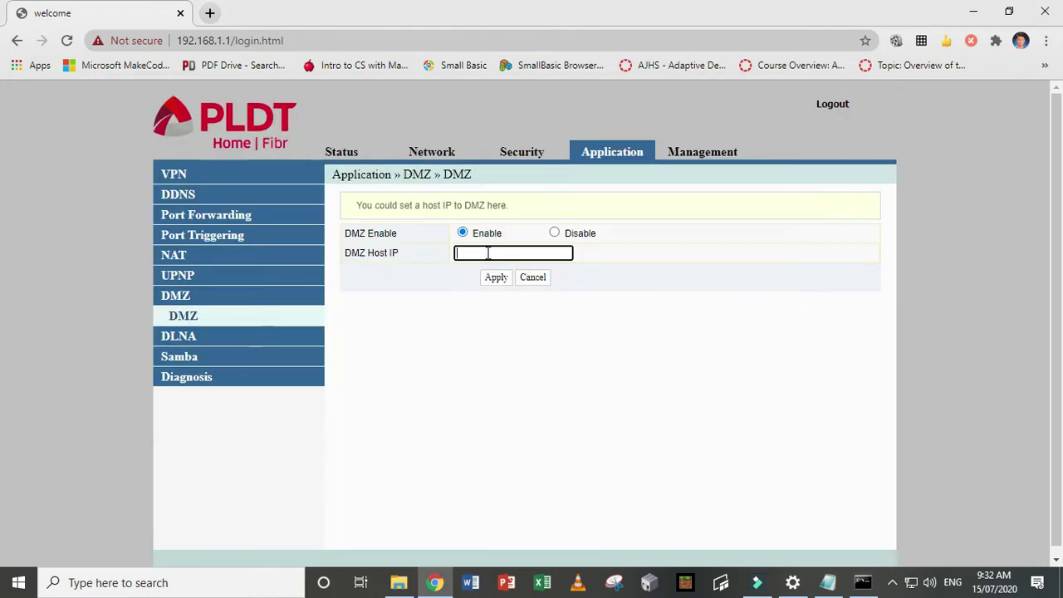
{"action": "right_click", "coordinate": [489, 253]}
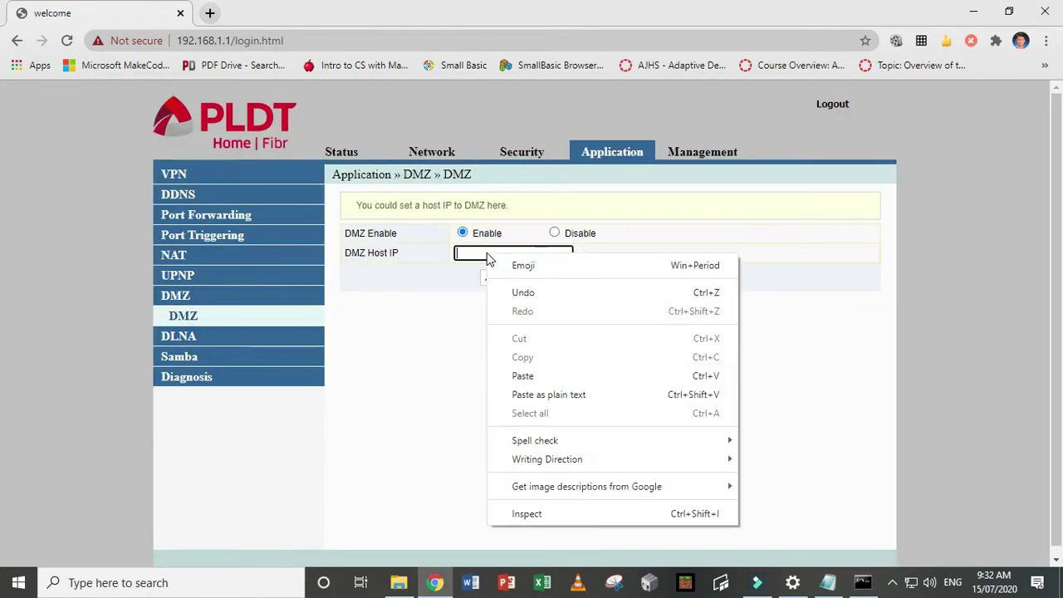
{"action": "left_click", "coordinate": [523, 376]}
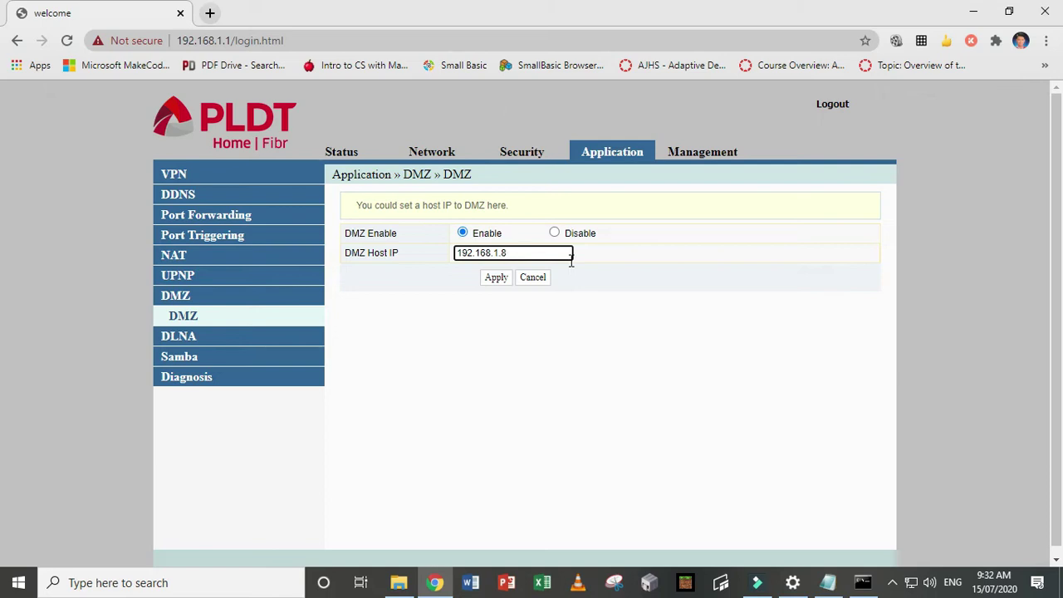
{"action": "left_click", "coordinate": [496, 277]}
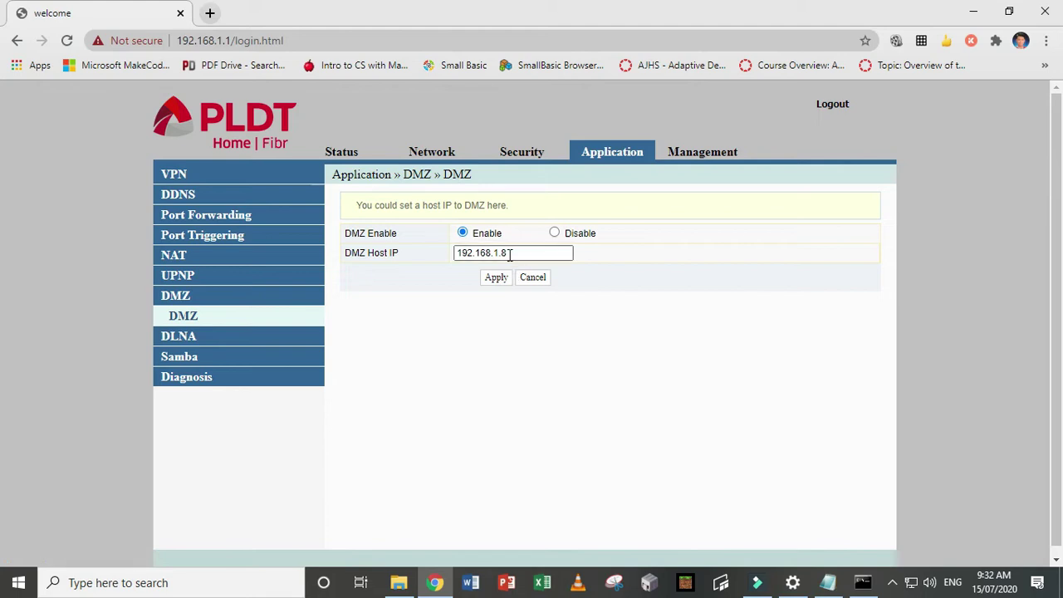
{"action": "left_click", "coordinate": [863, 583]}
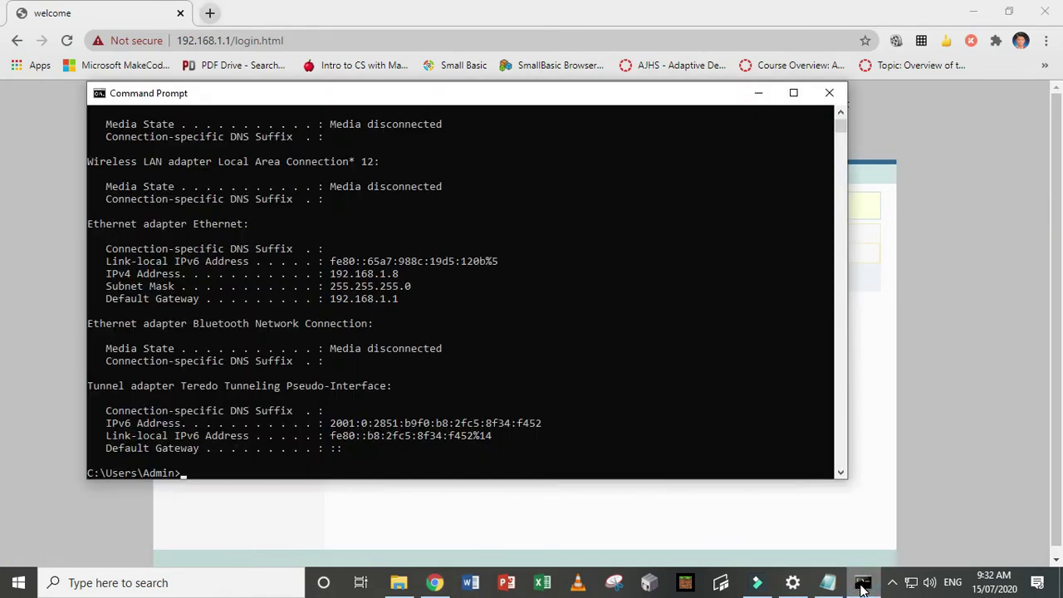
{"action": "left_click", "coordinate": [862, 585]}
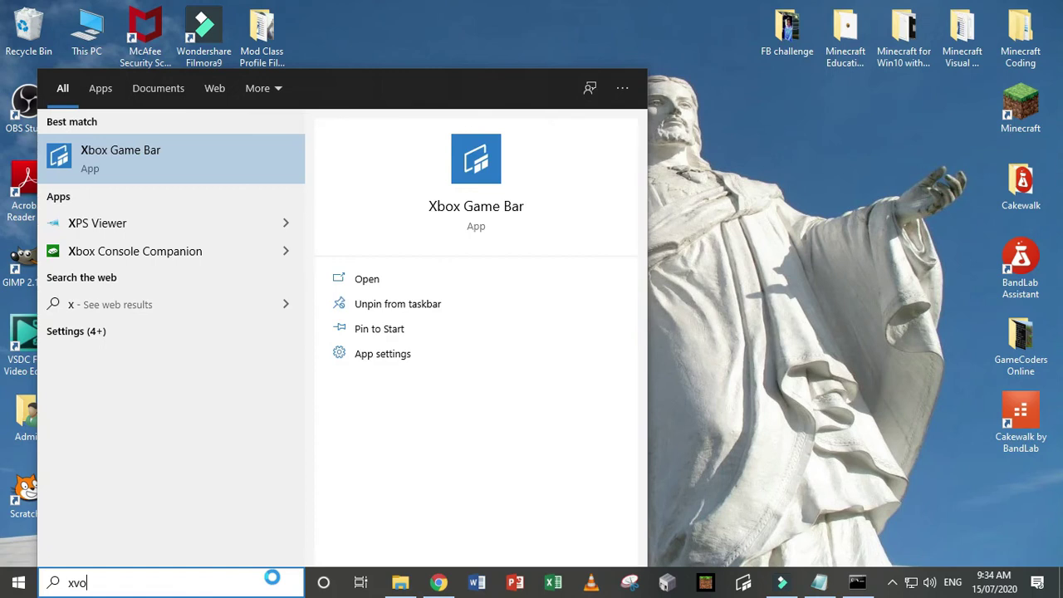
Search Windows for xbox again and reopen the Xbox networking settings to examine the multiplayer connection status
{"action": "type", "text": "o"}
{"action": "key", "text": "BackSpace"}
{"action": "key", "text": "BackSpace"}
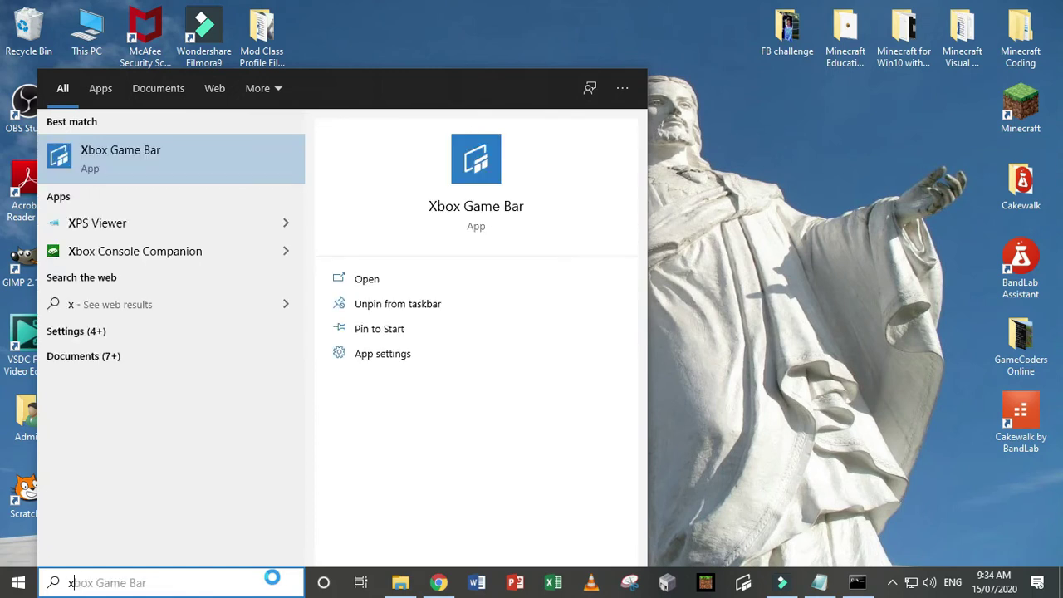
{"action": "type", "text": "box"}
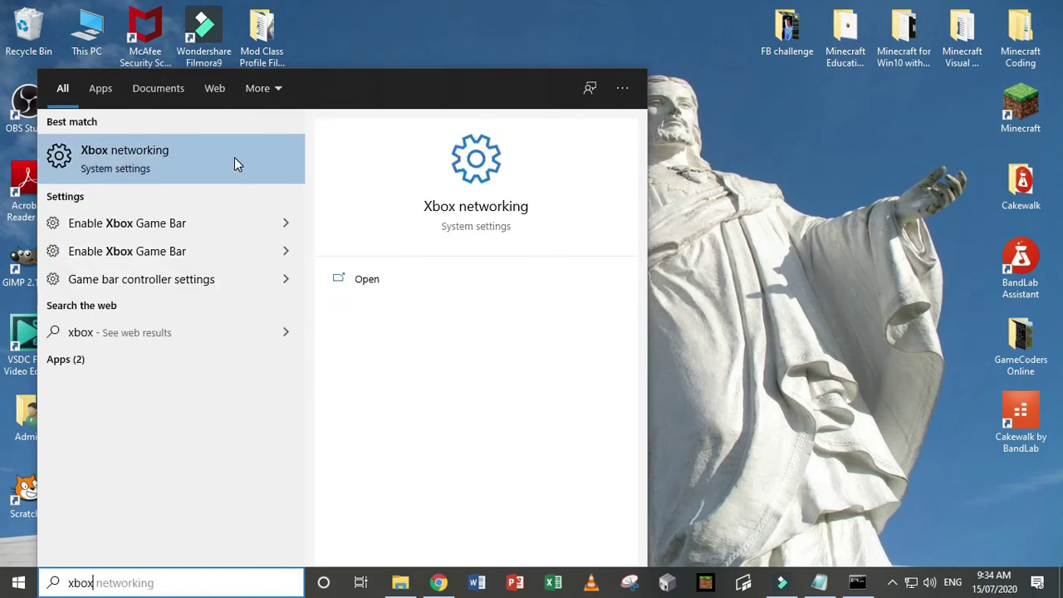
{"action": "left_click", "coordinate": [235, 159]}
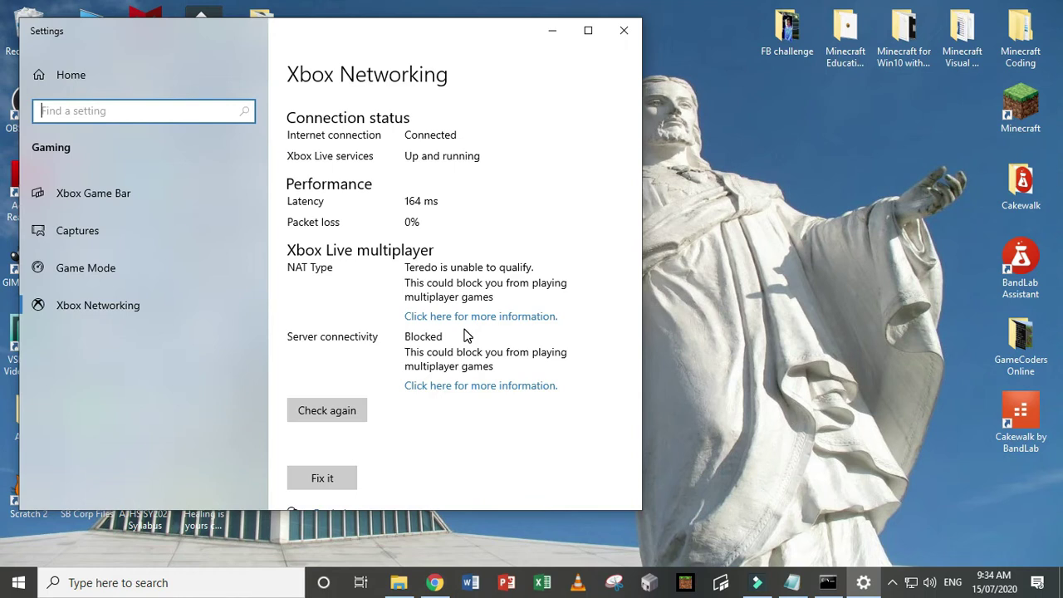
Run the Xbox Networking automatic fix, recheck the multiplayer connection, and minimize the settings window
{"action": "left_click", "coordinate": [329, 483]}
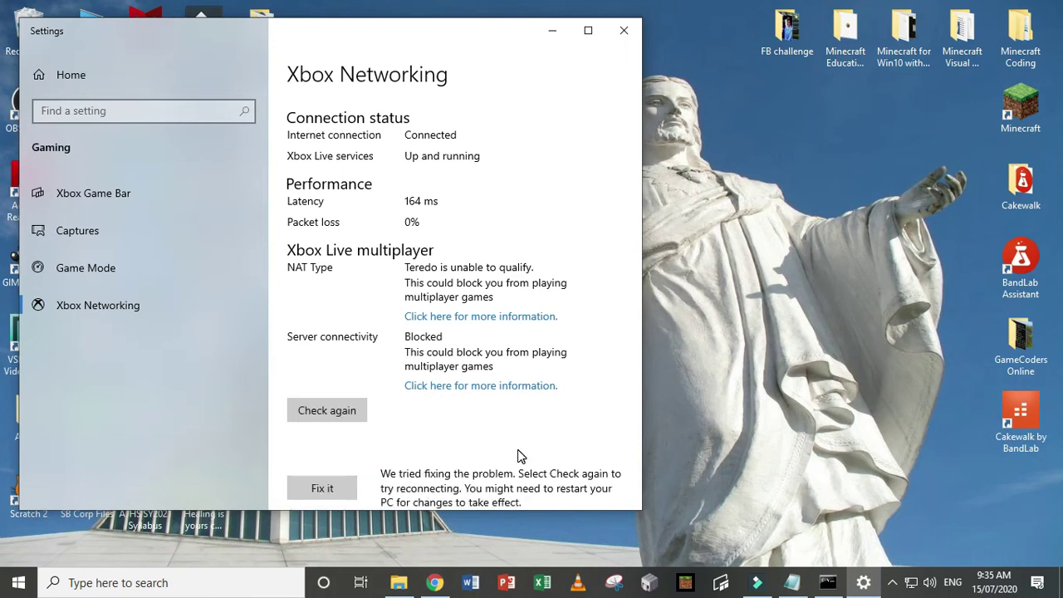
{"action": "left_click", "coordinate": [352, 411]}
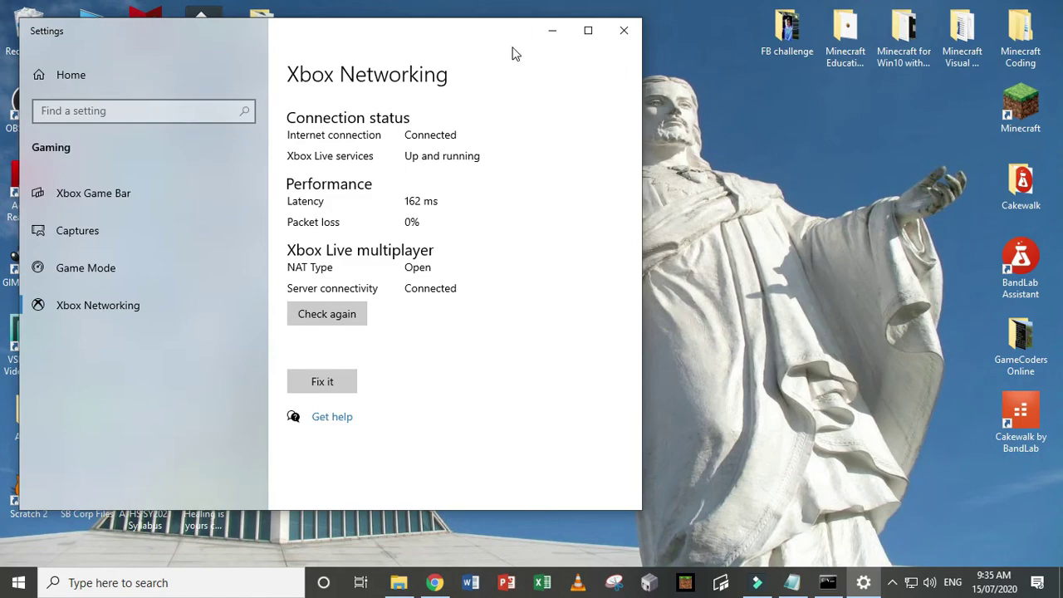
{"action": "left_click", "coordinate": [552, 33]}
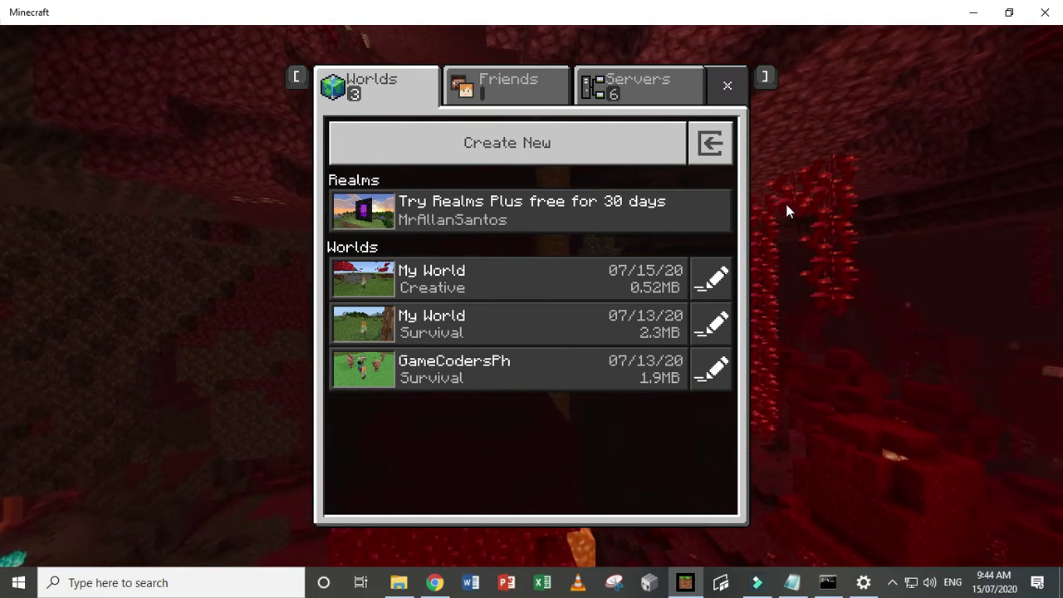
Open the Creative world My World in Minecraft and walk the character around near the joined player
{"action": "left_click", "coordinate": [557, 286]}
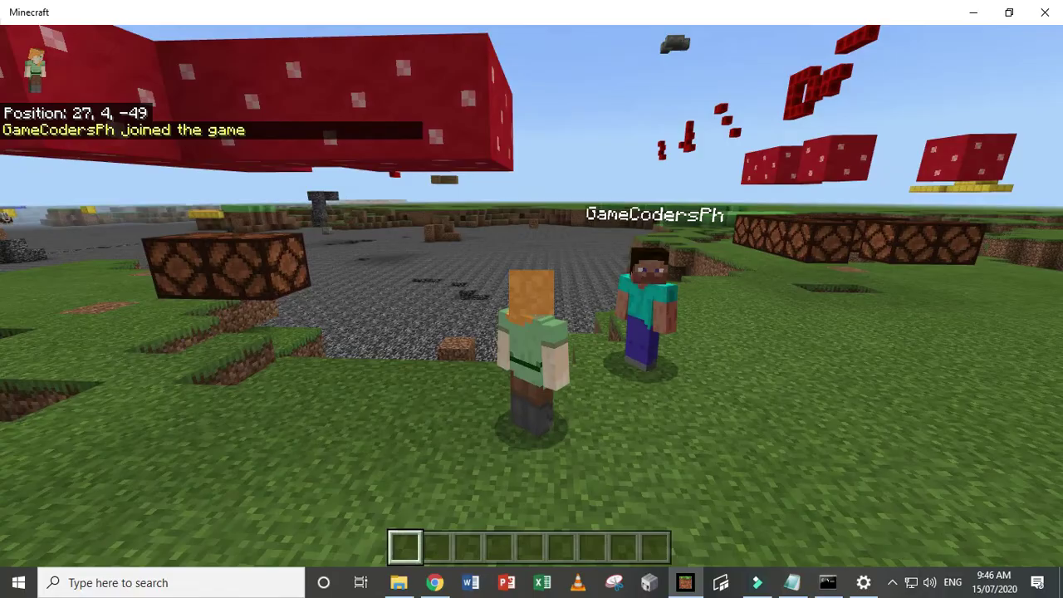
{"action": "key", "text": "w"}
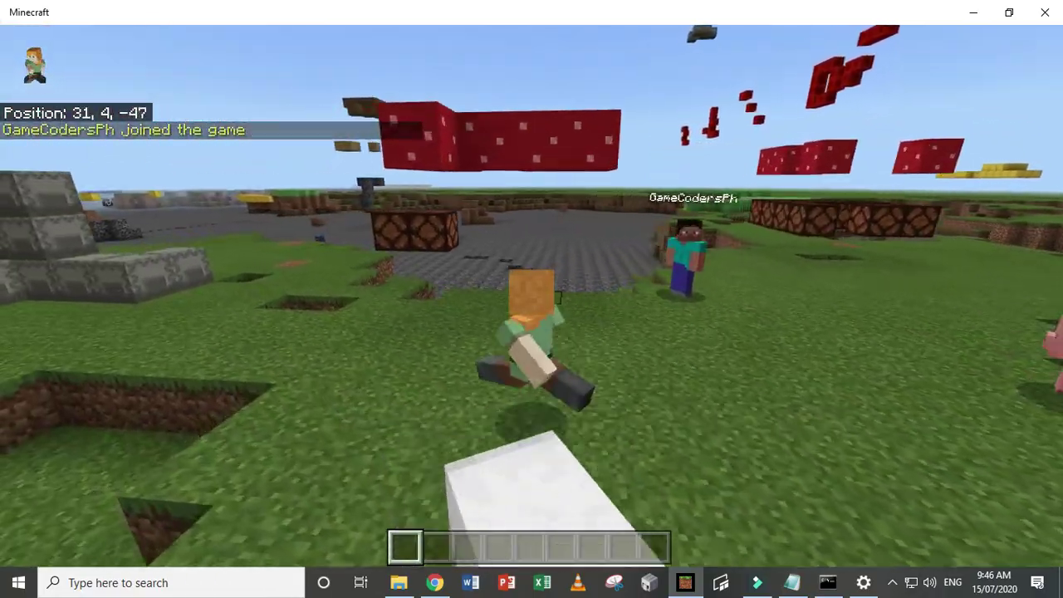
{"action": "key", "text": "w"}
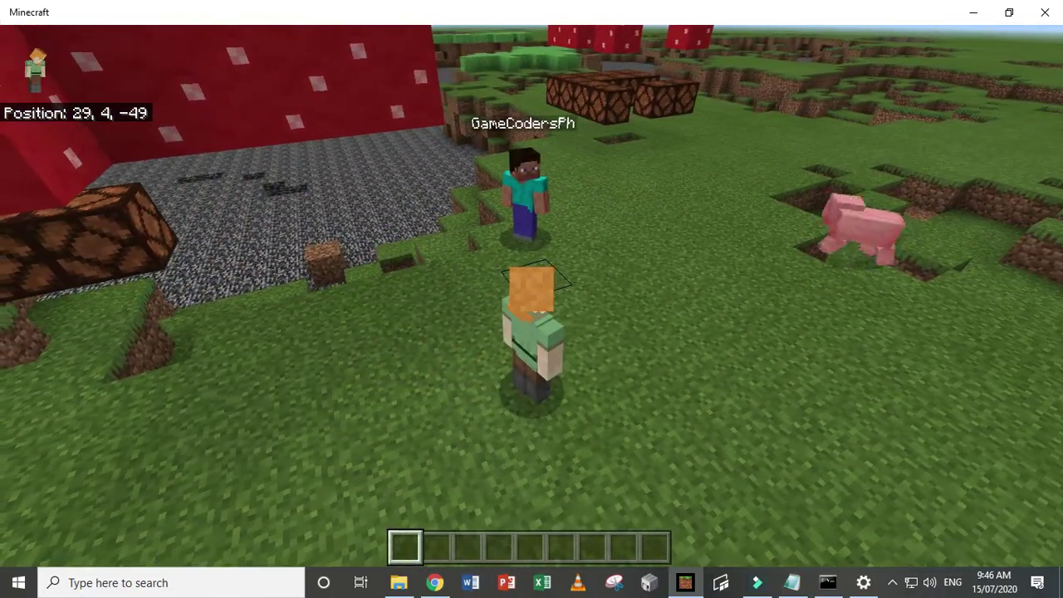